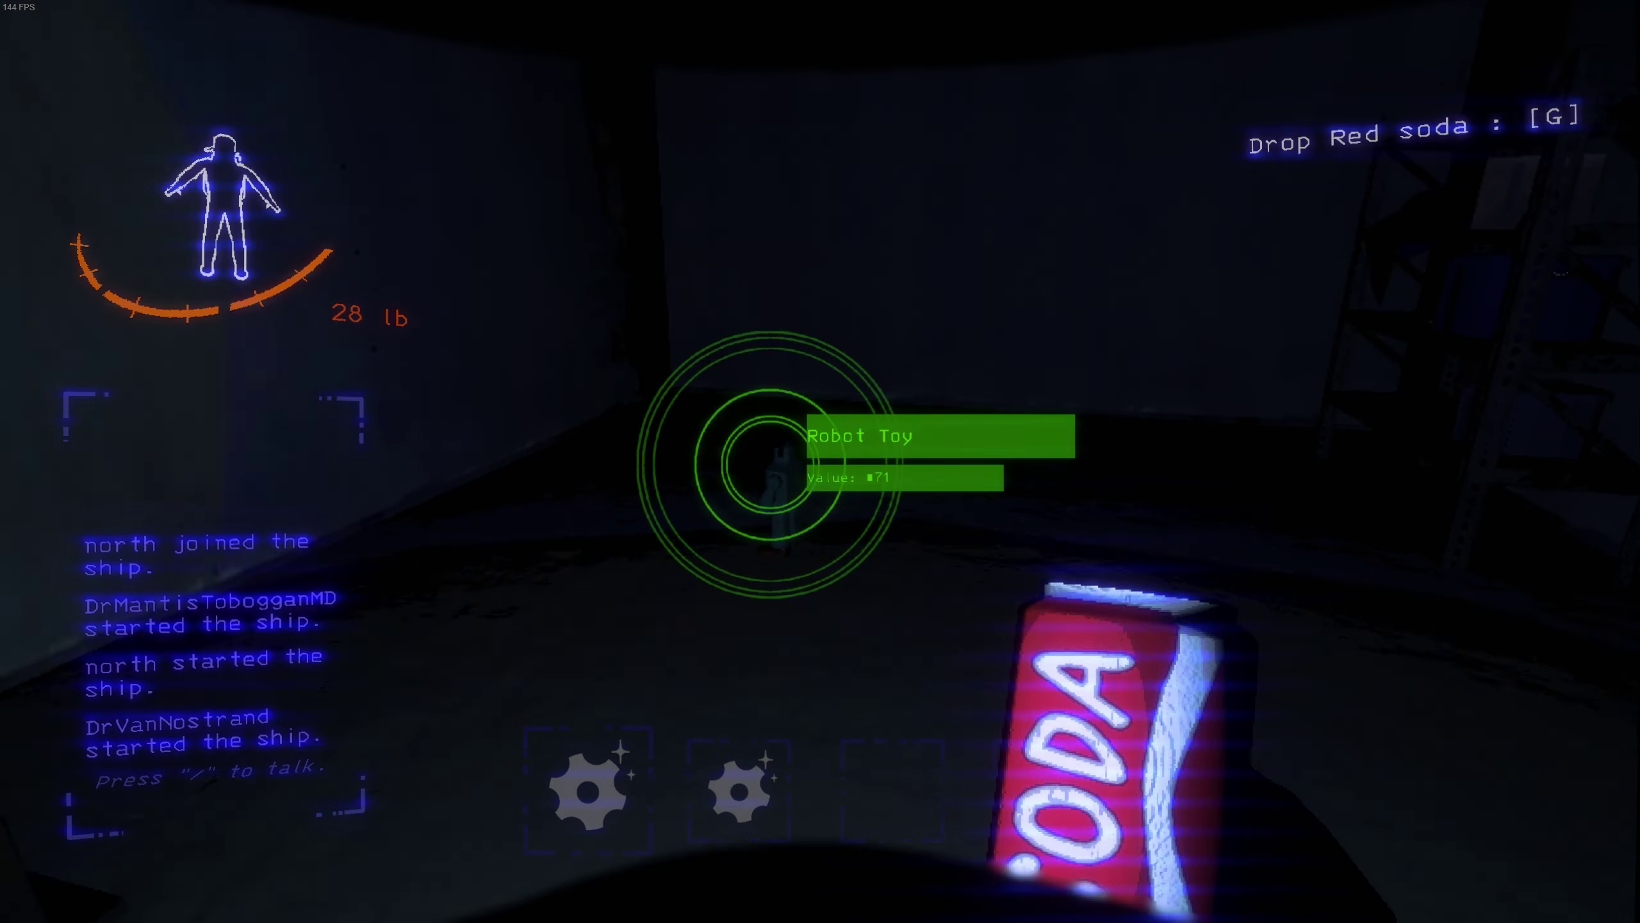
key(e)
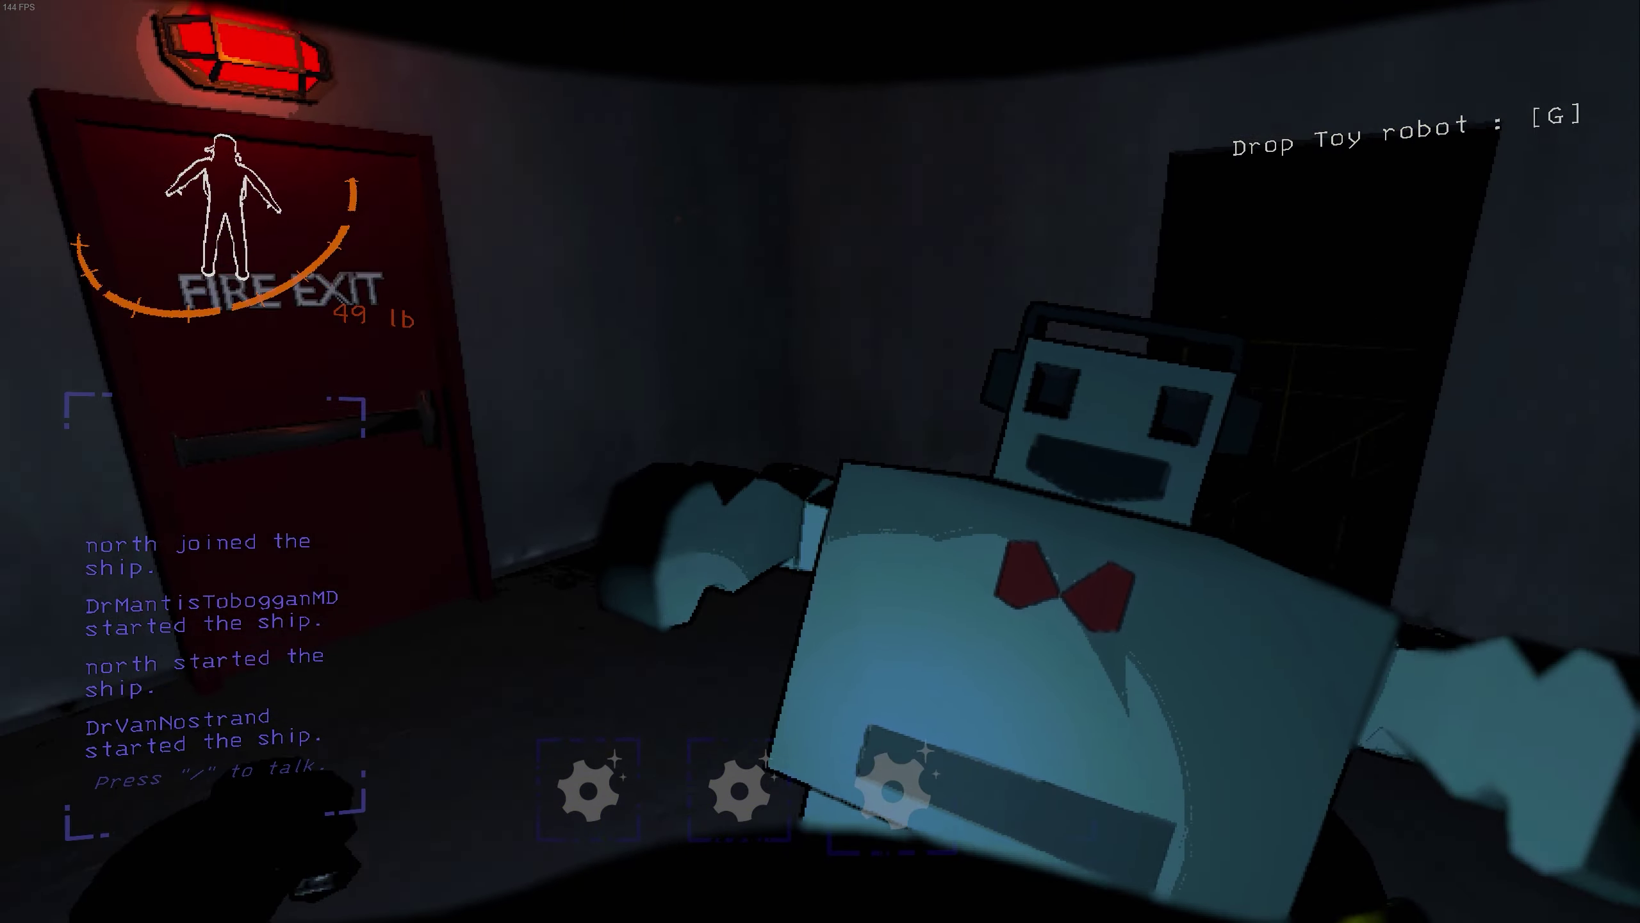
right_click(821, 462)
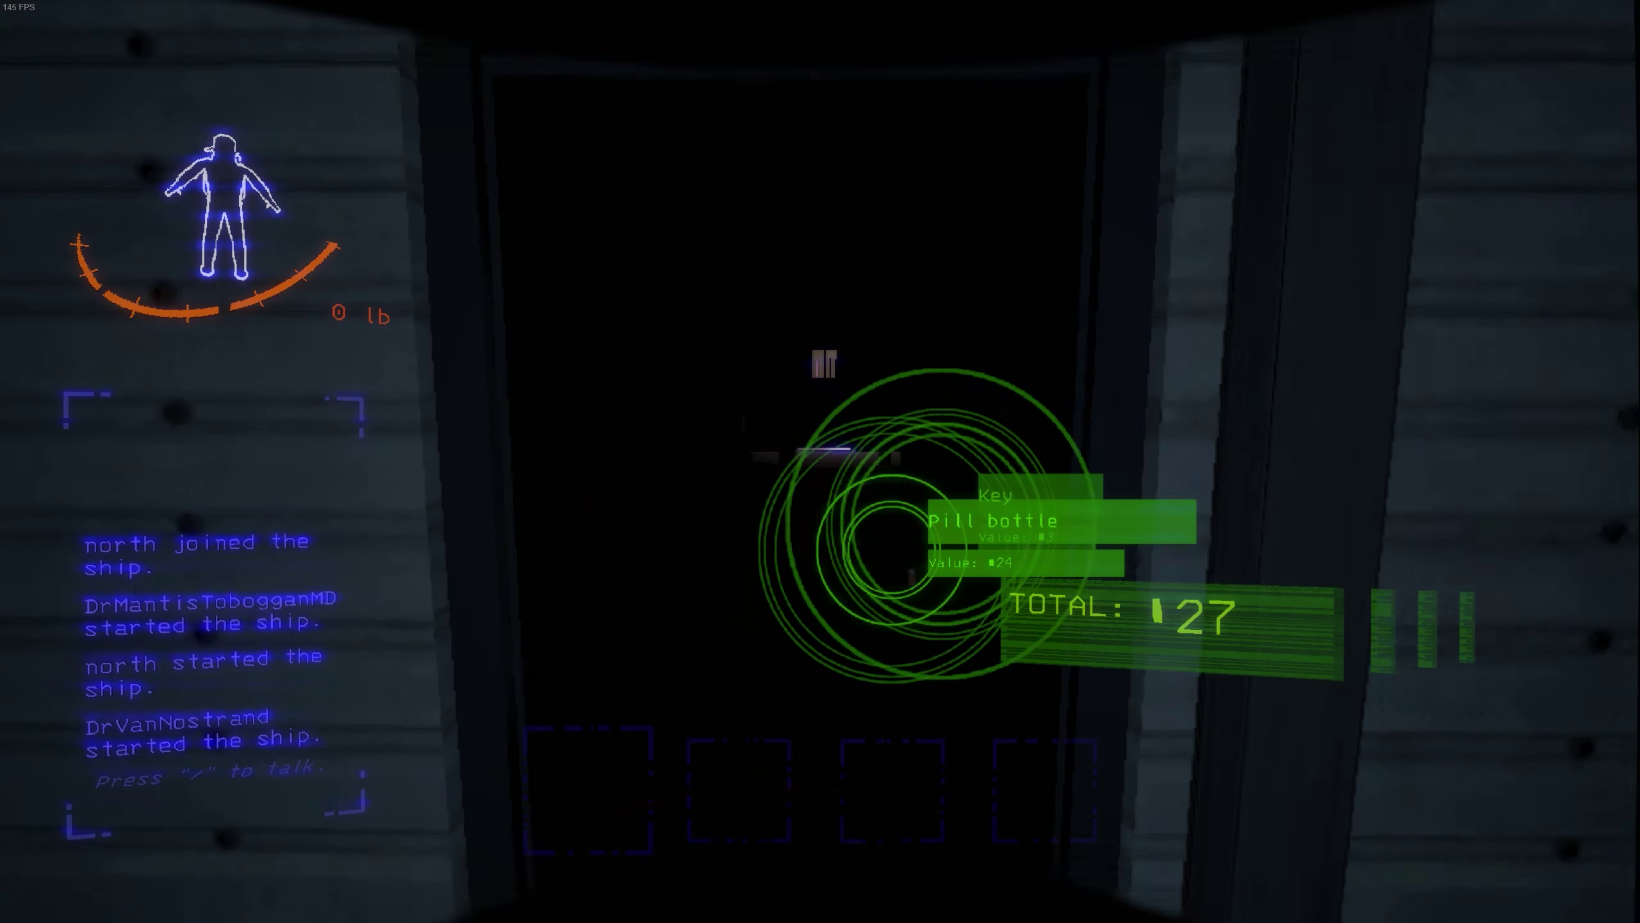
key(w)
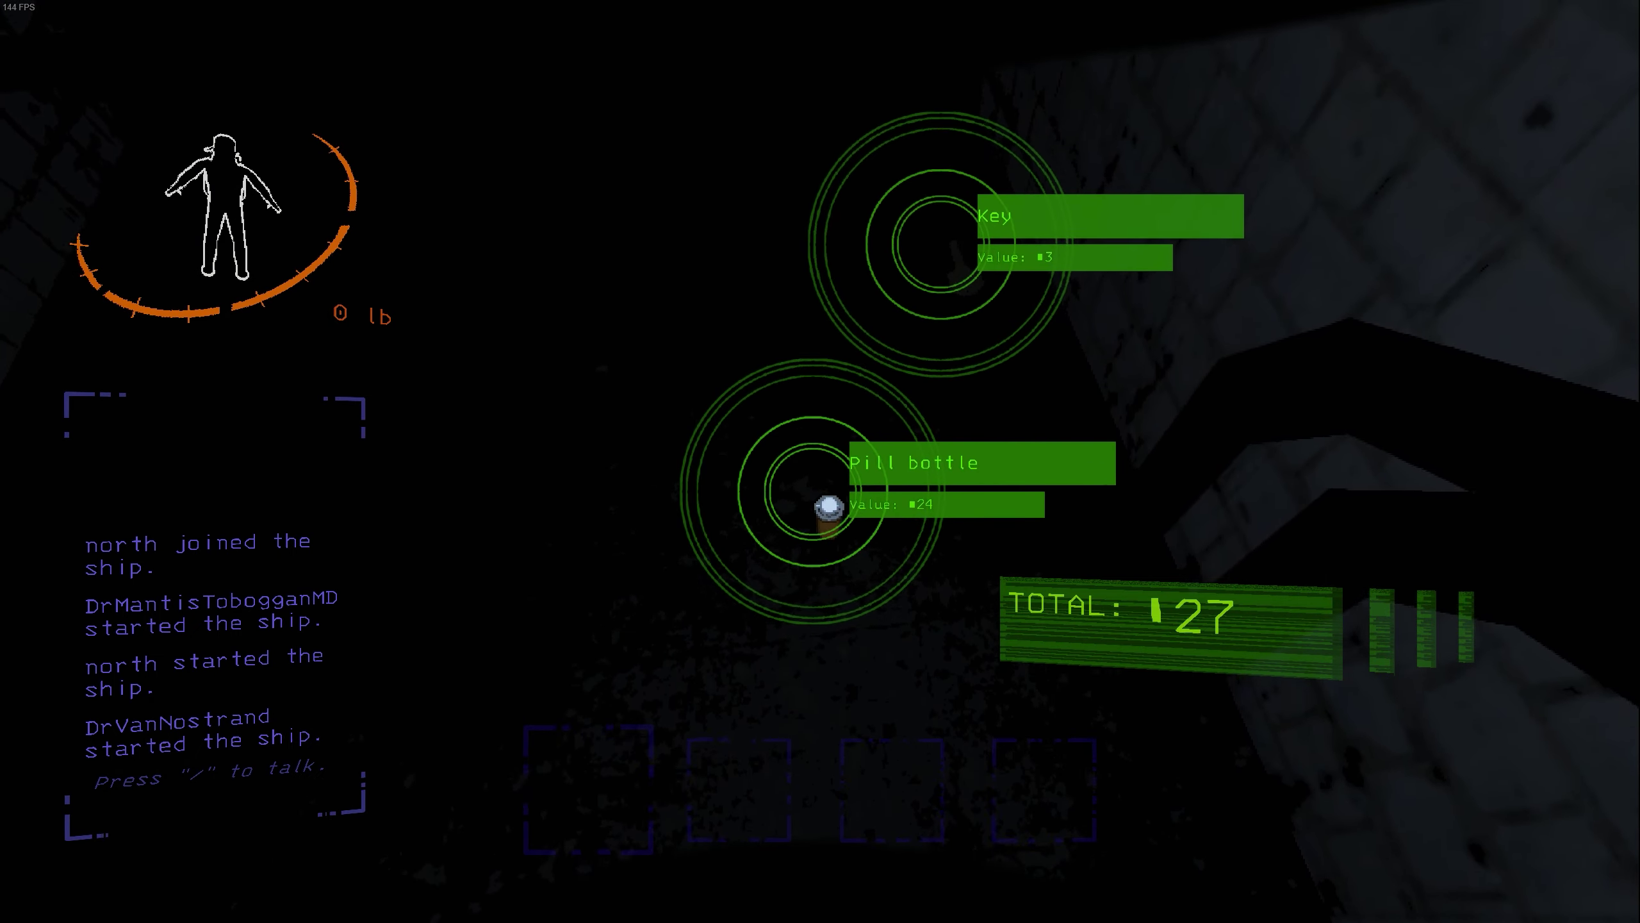
key(e)
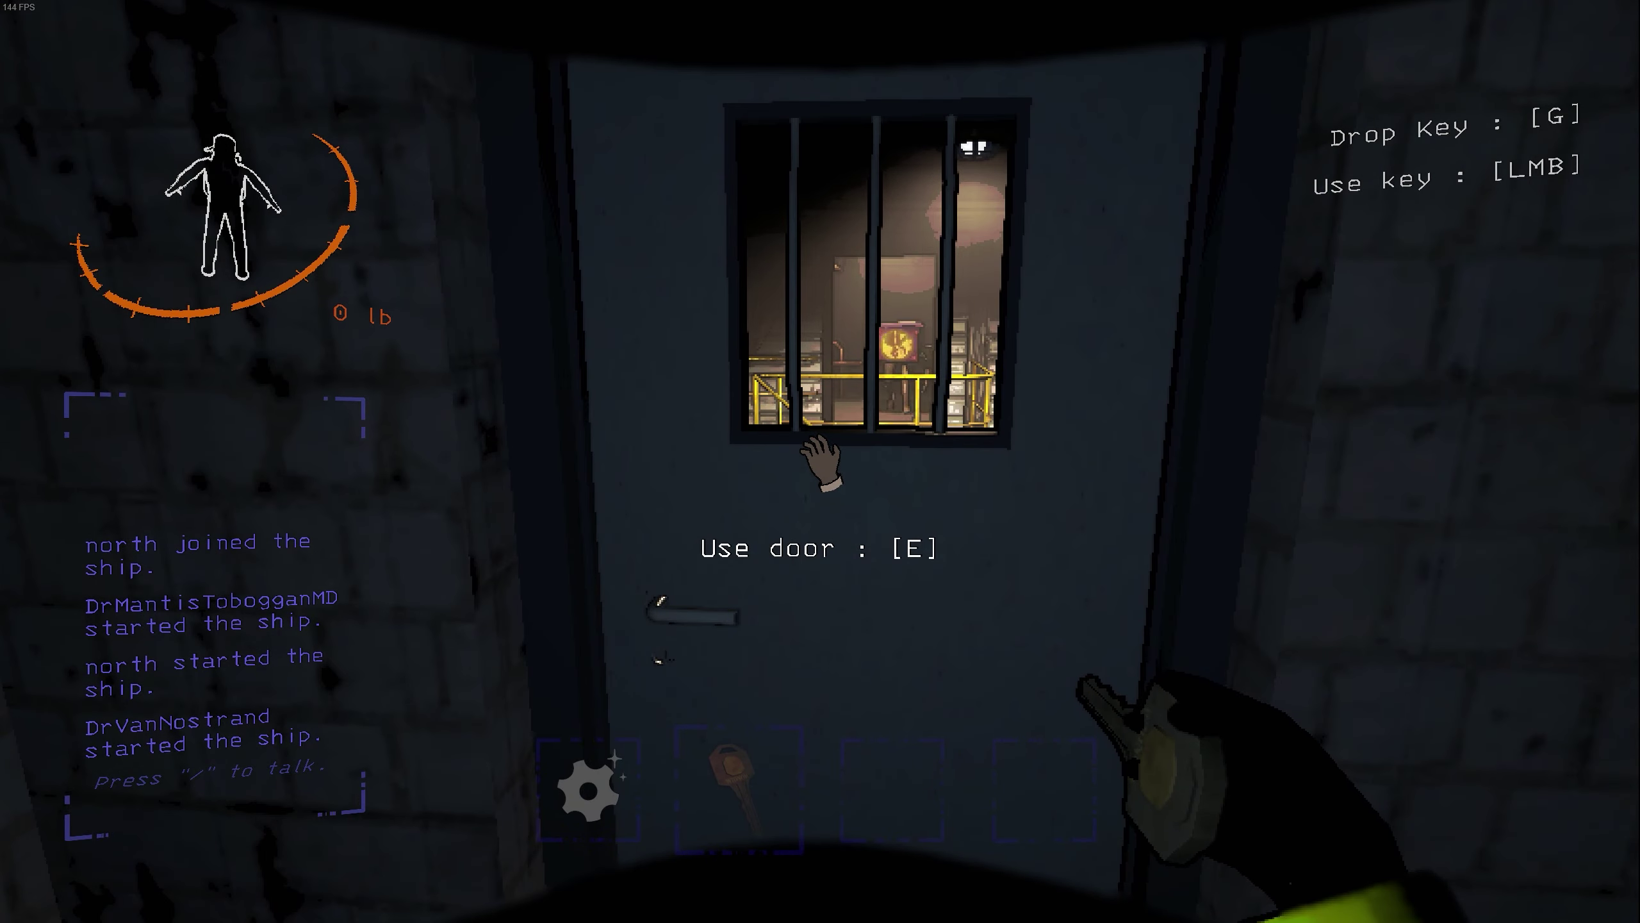
key(s)
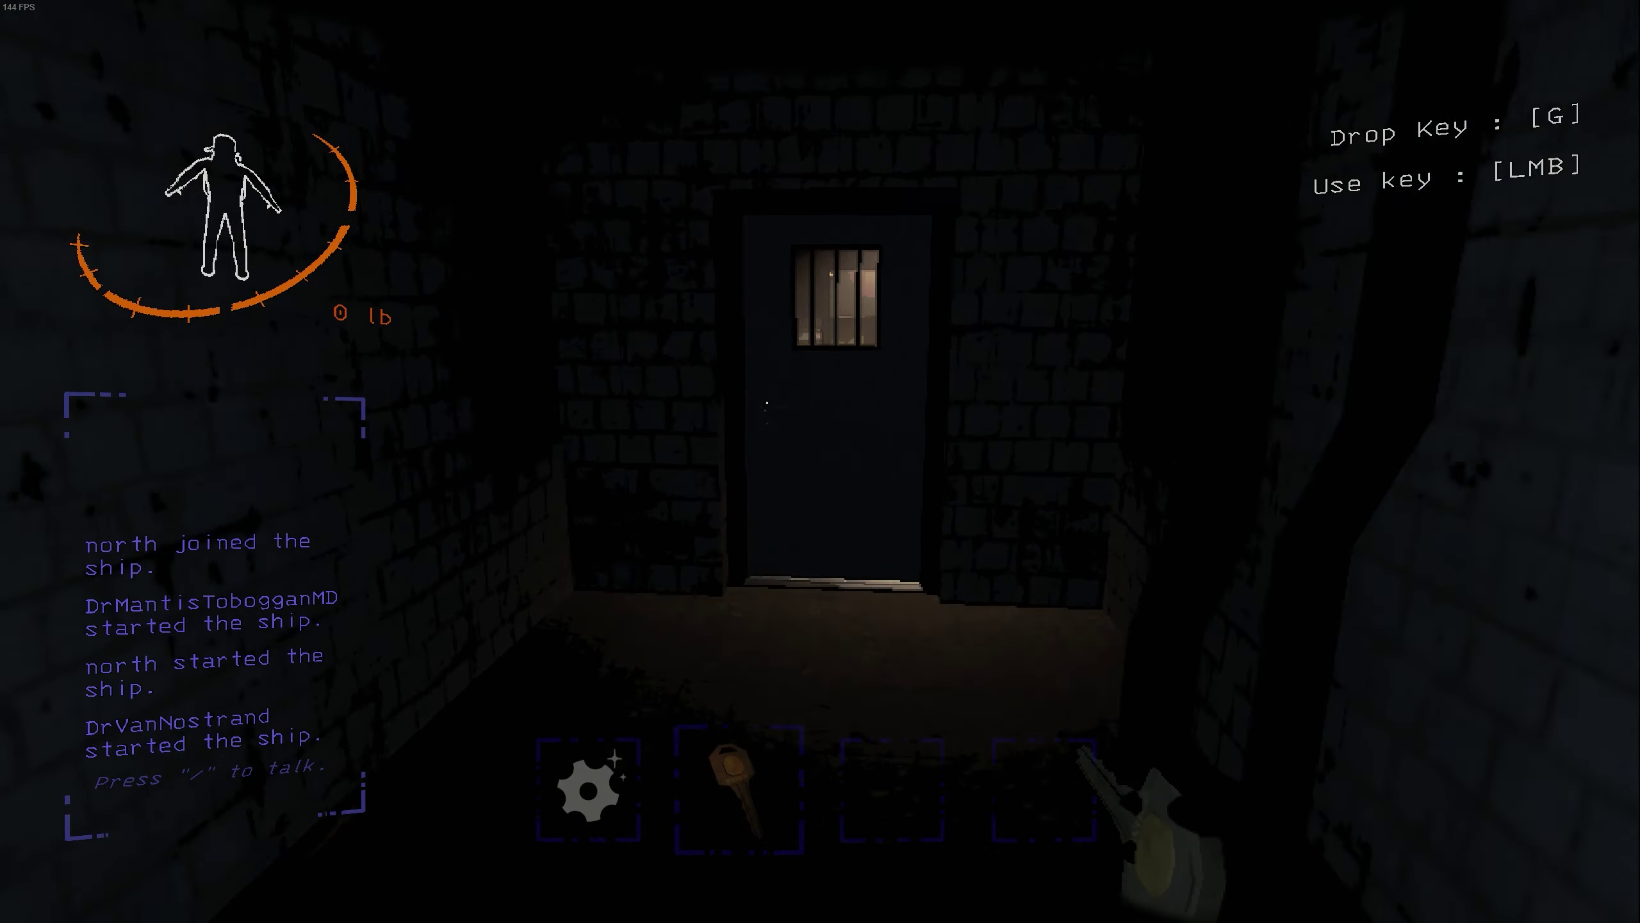
key(w)
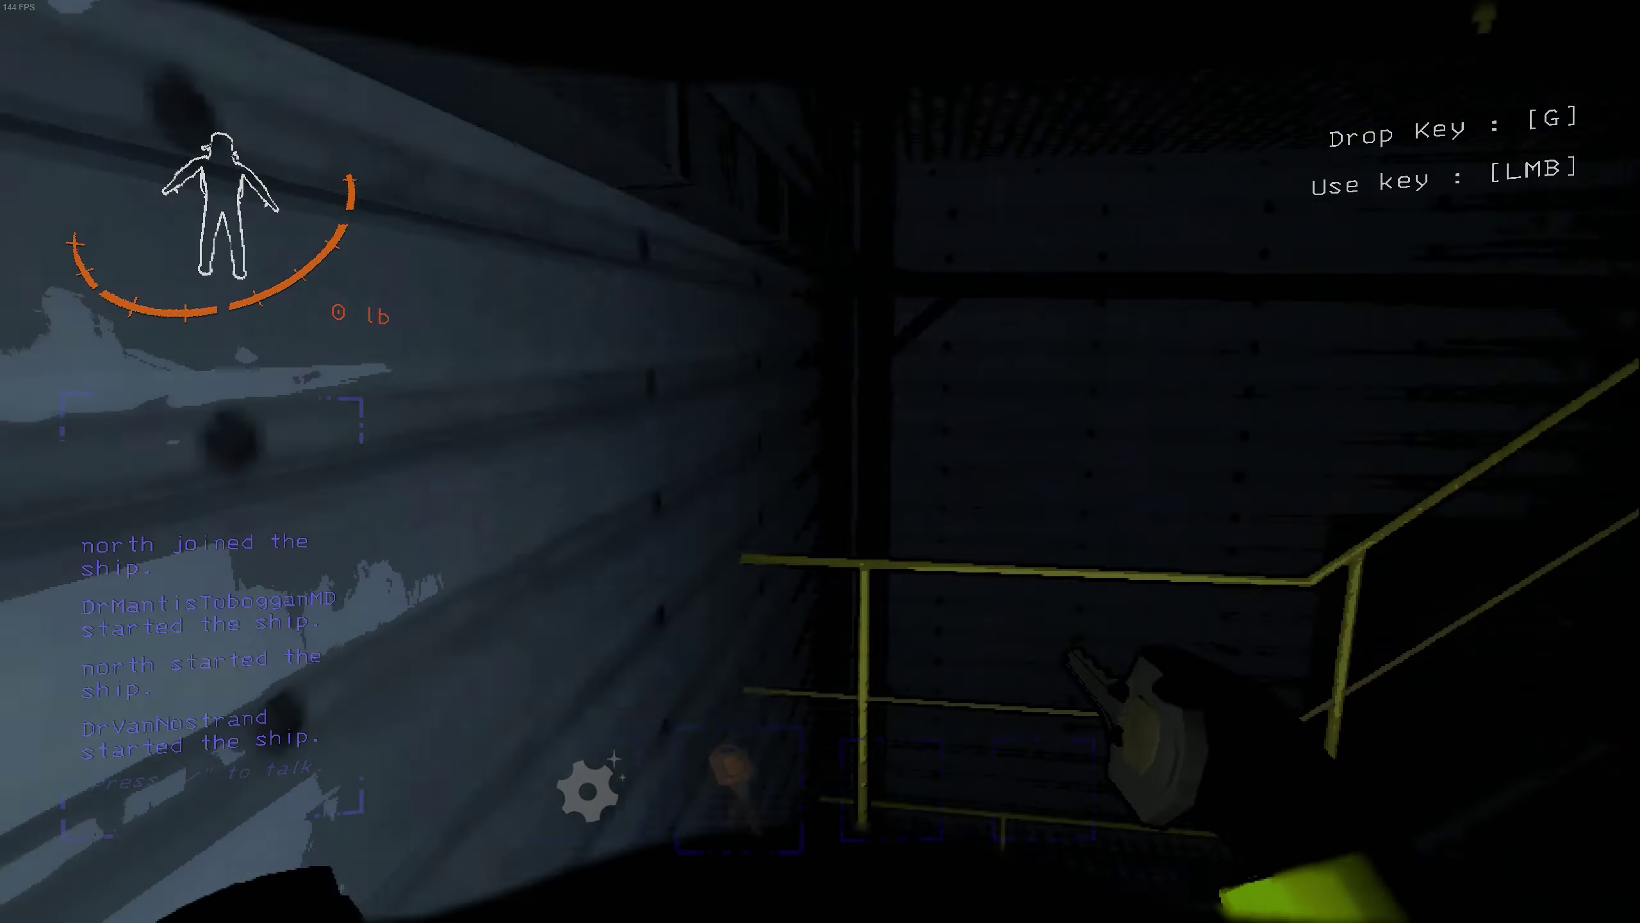
key(e)
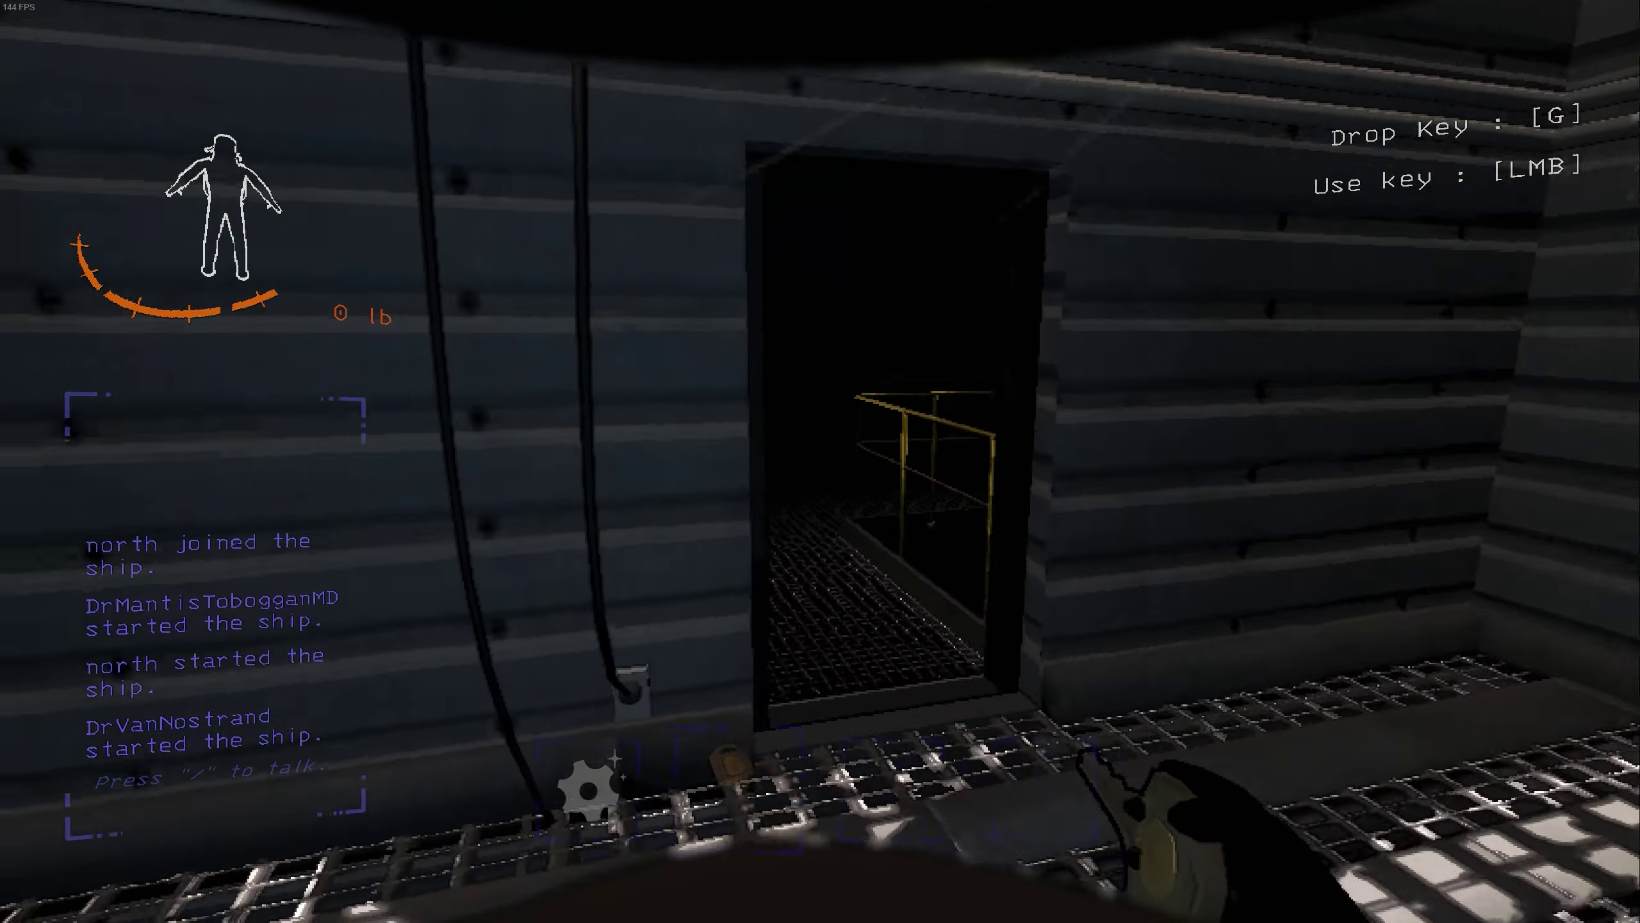
key(w)
key(w)
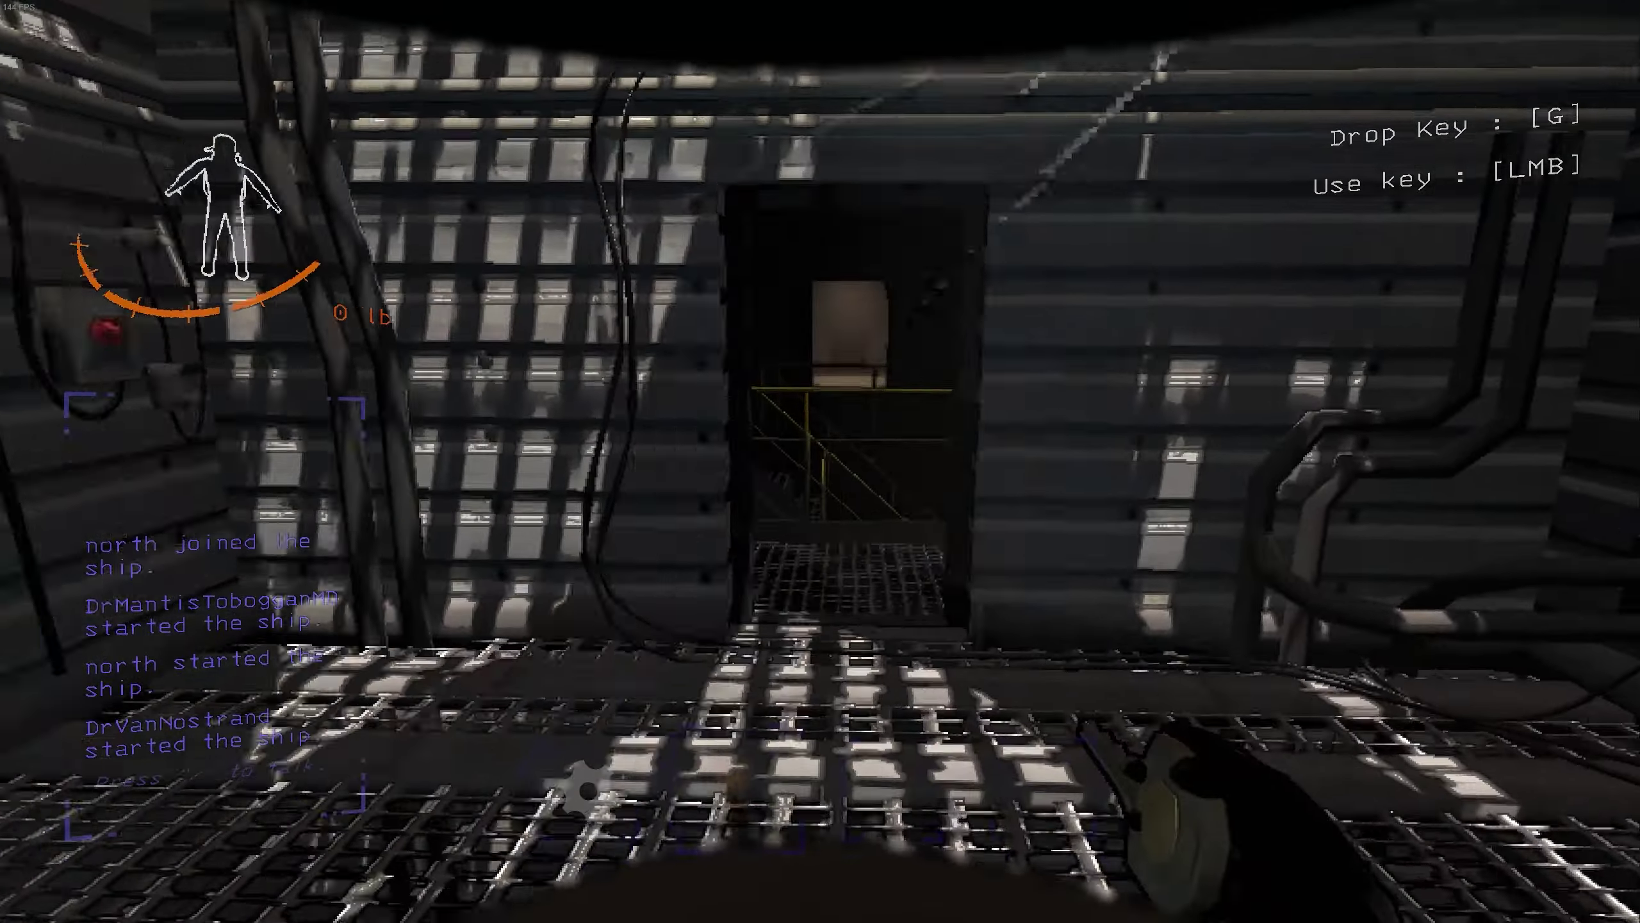
key(w)
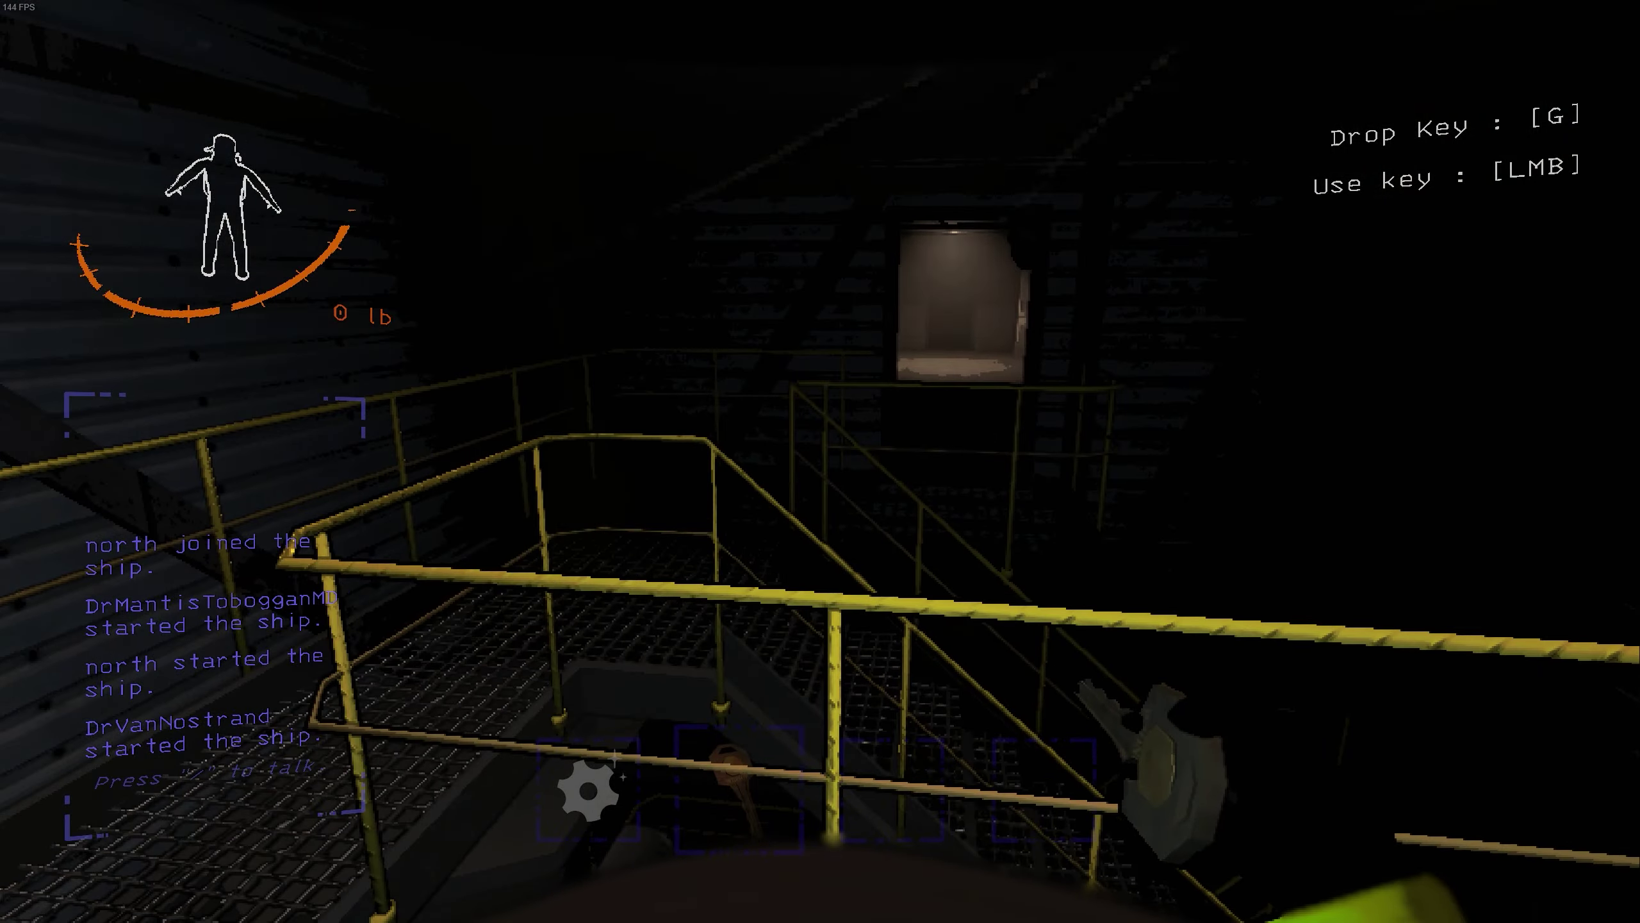
key(w)
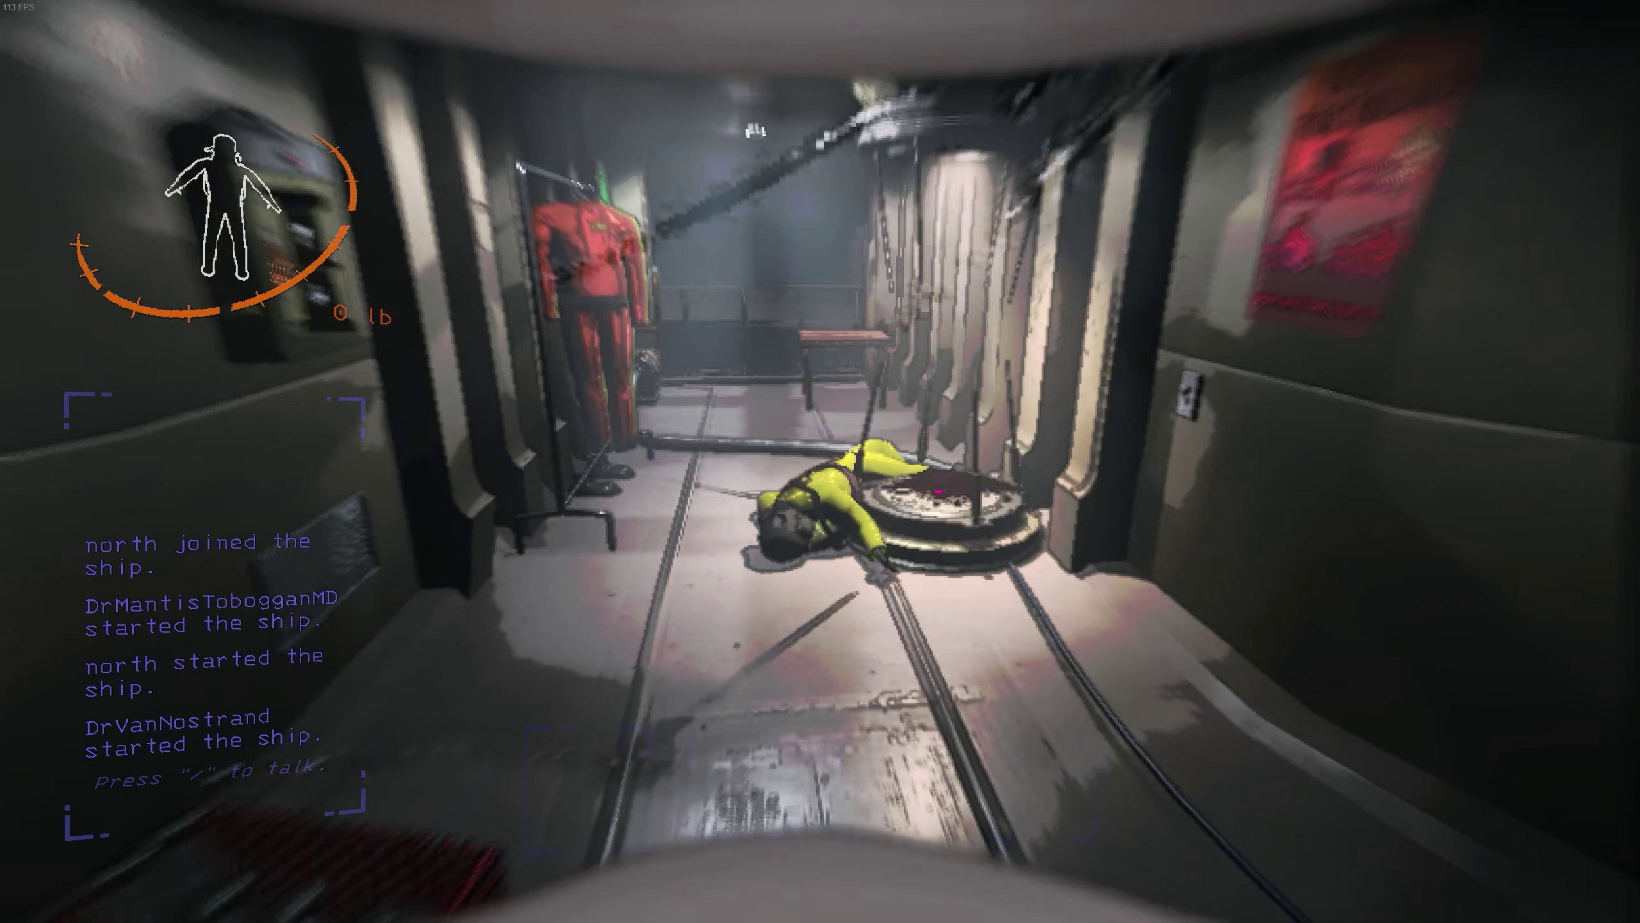
key(w)
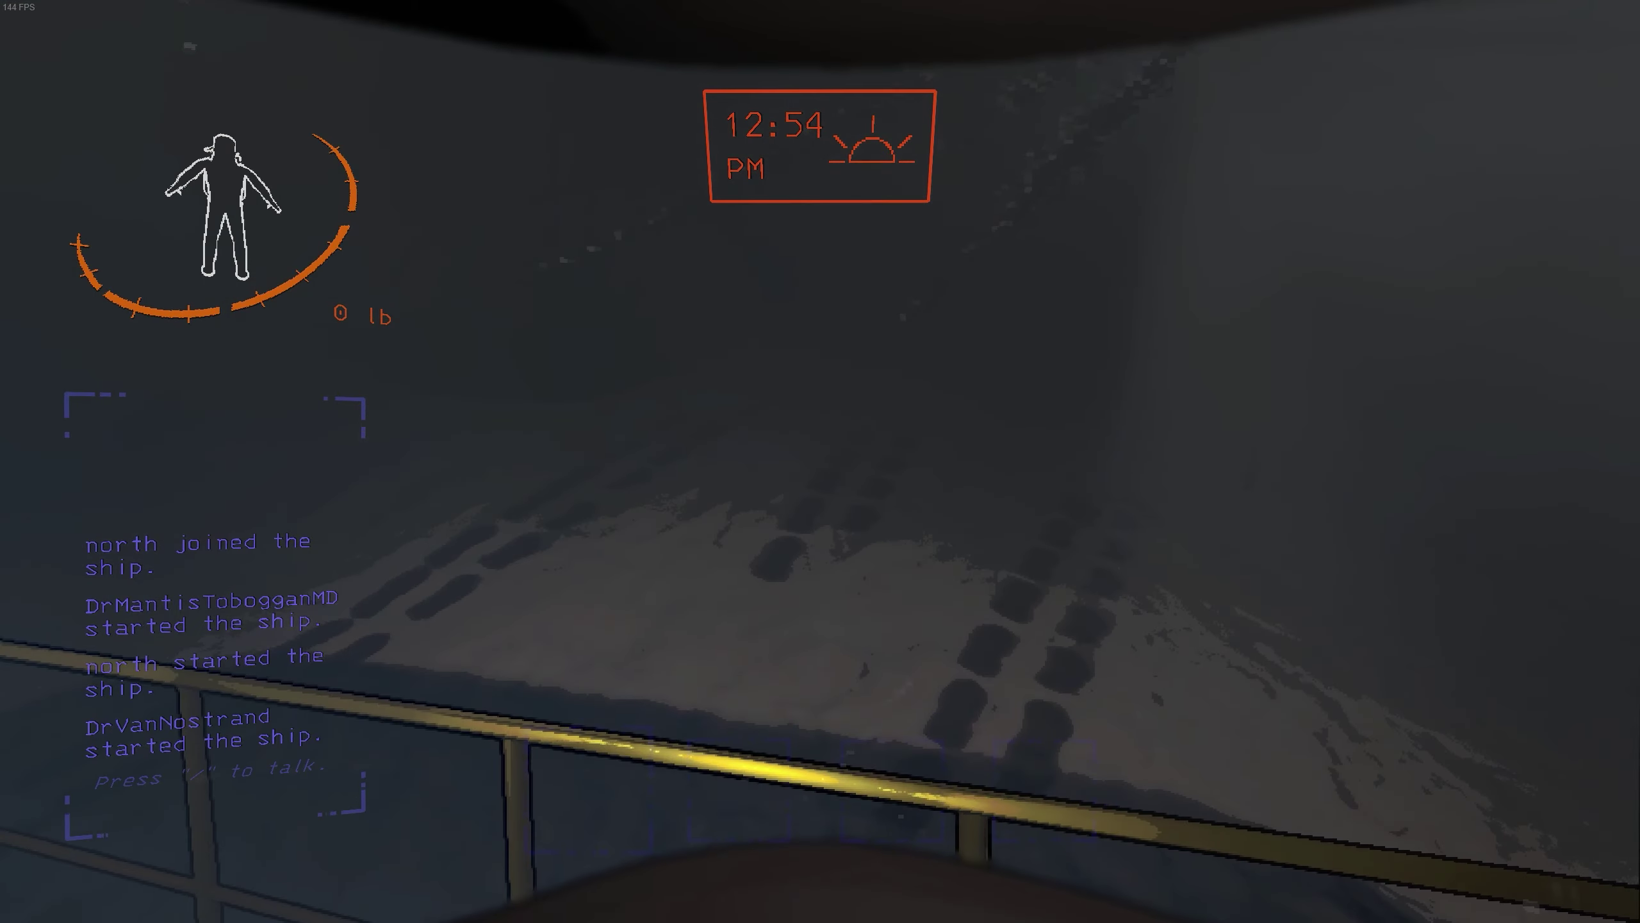
key(space)
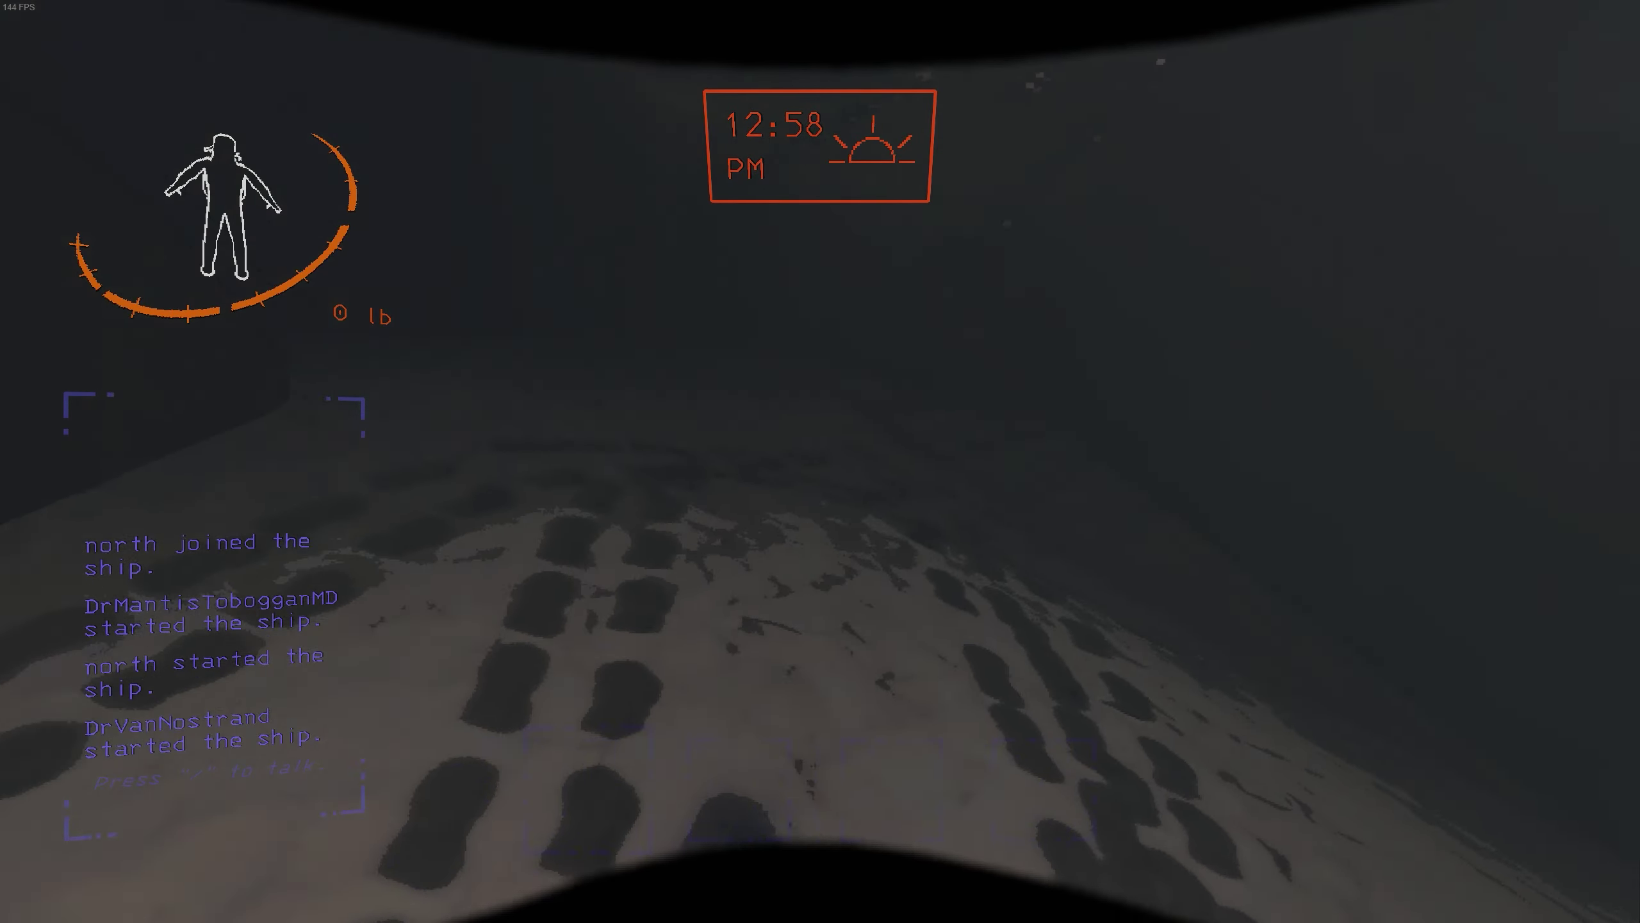
key(w)
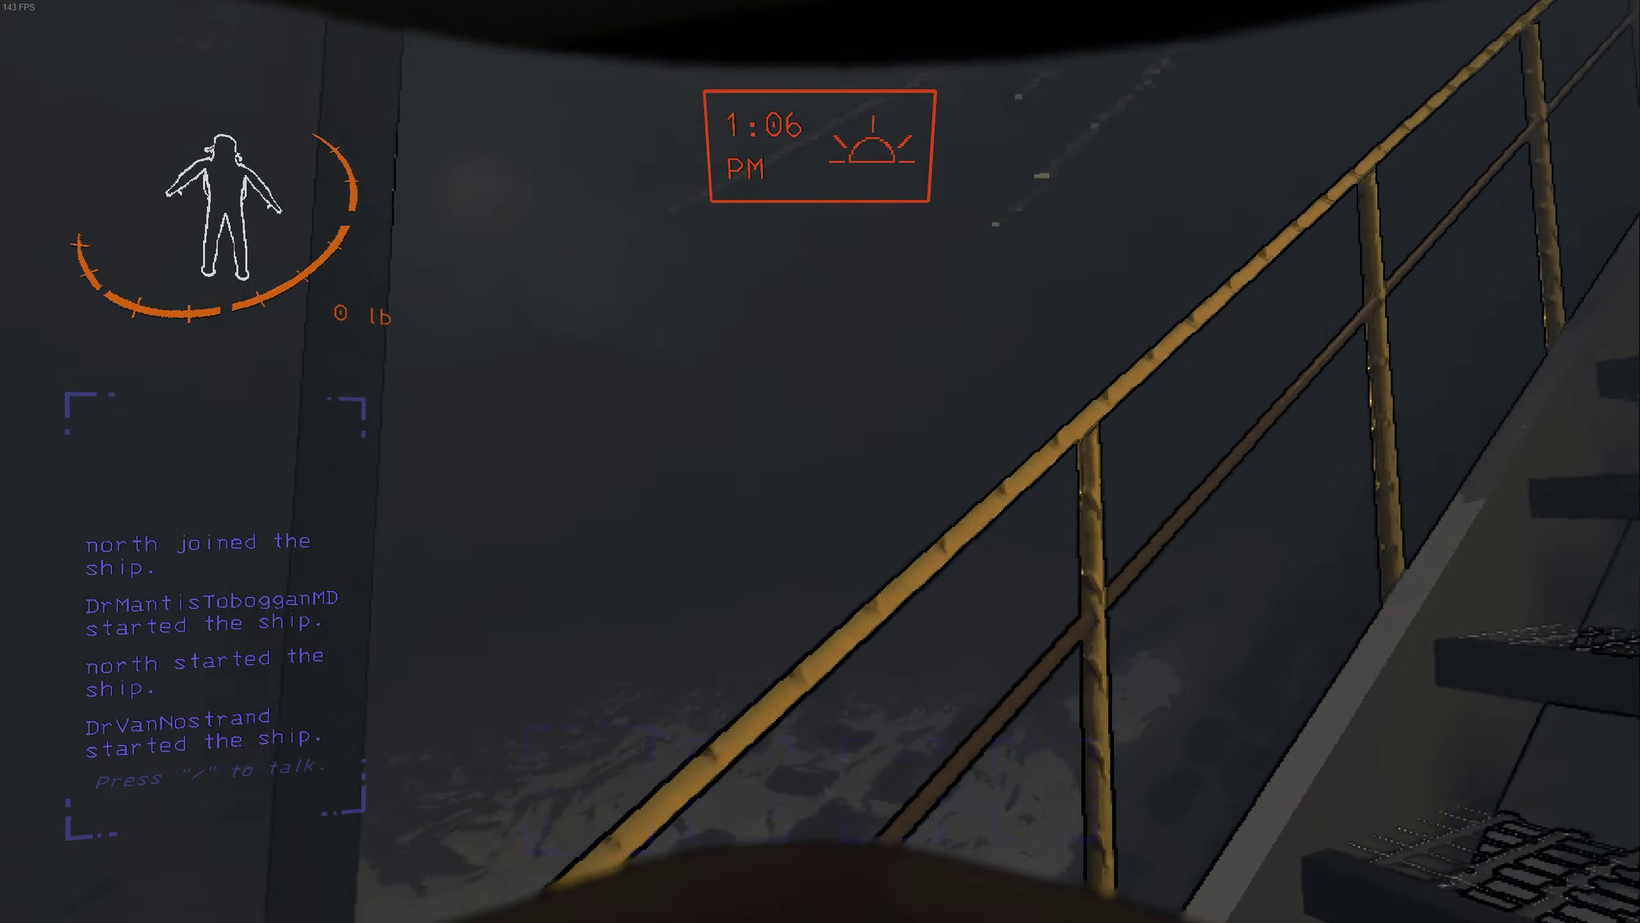
key(w)
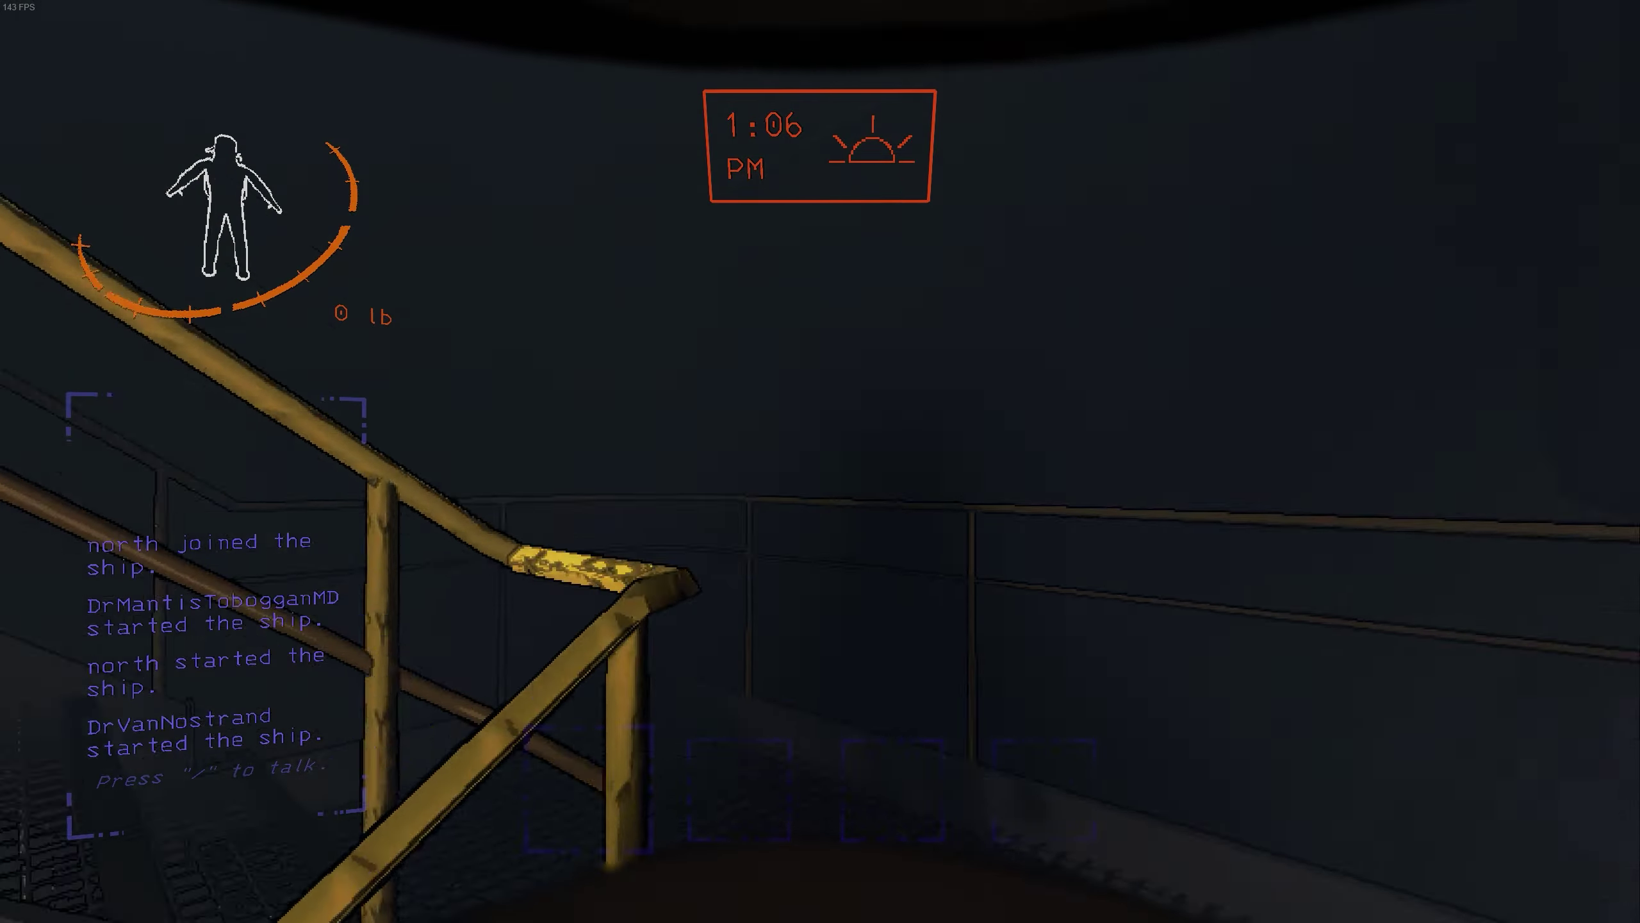
key(e)
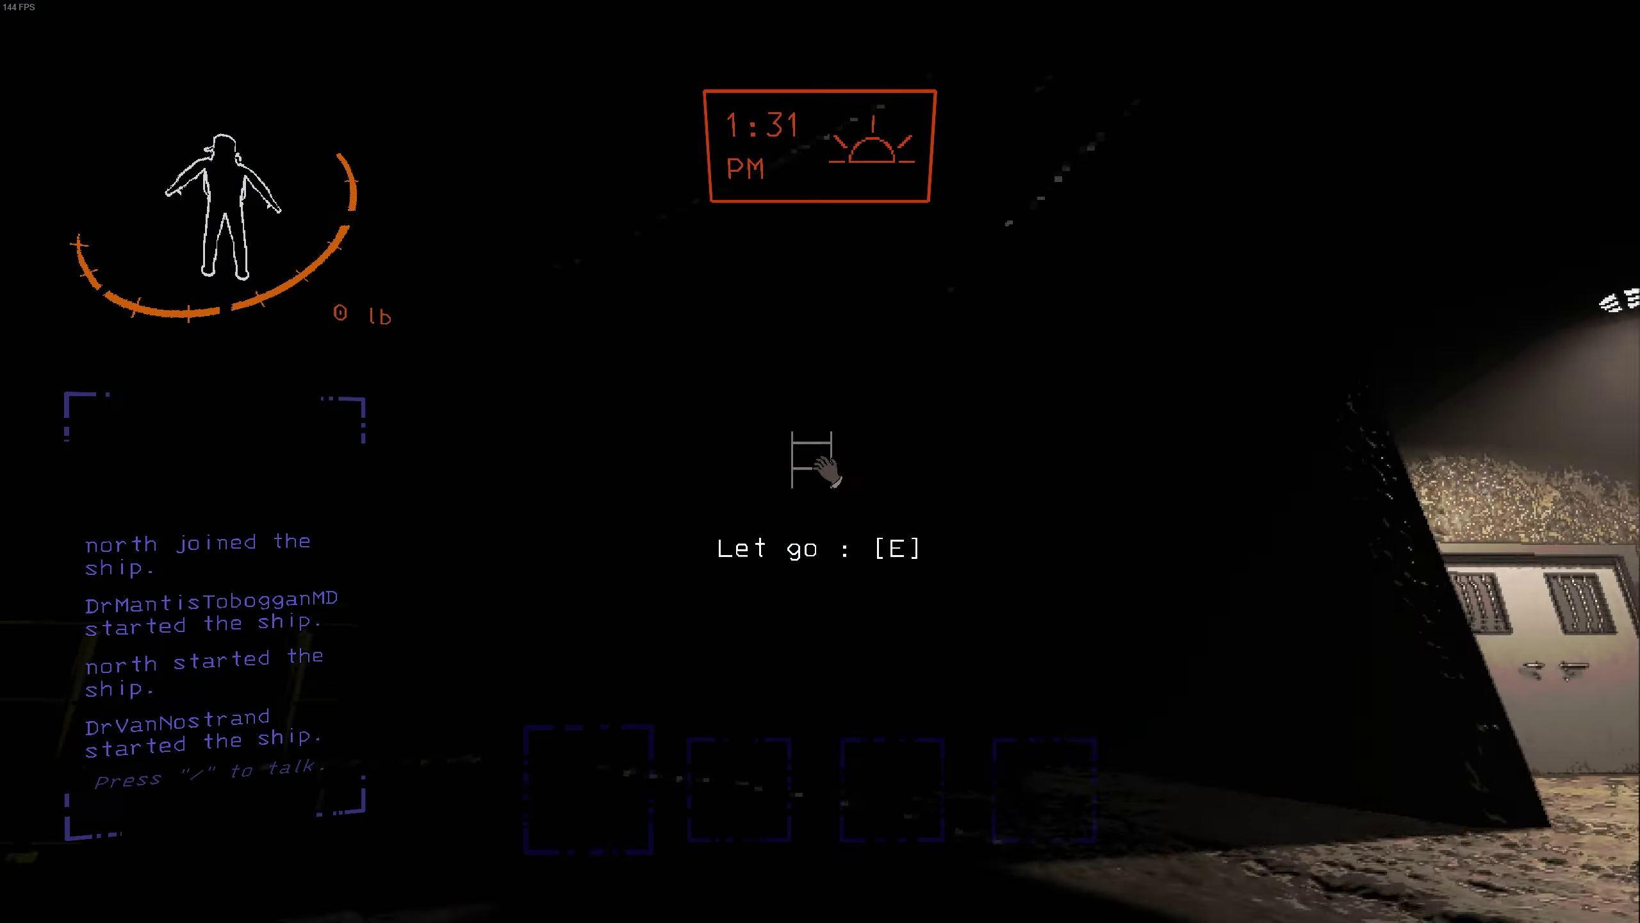